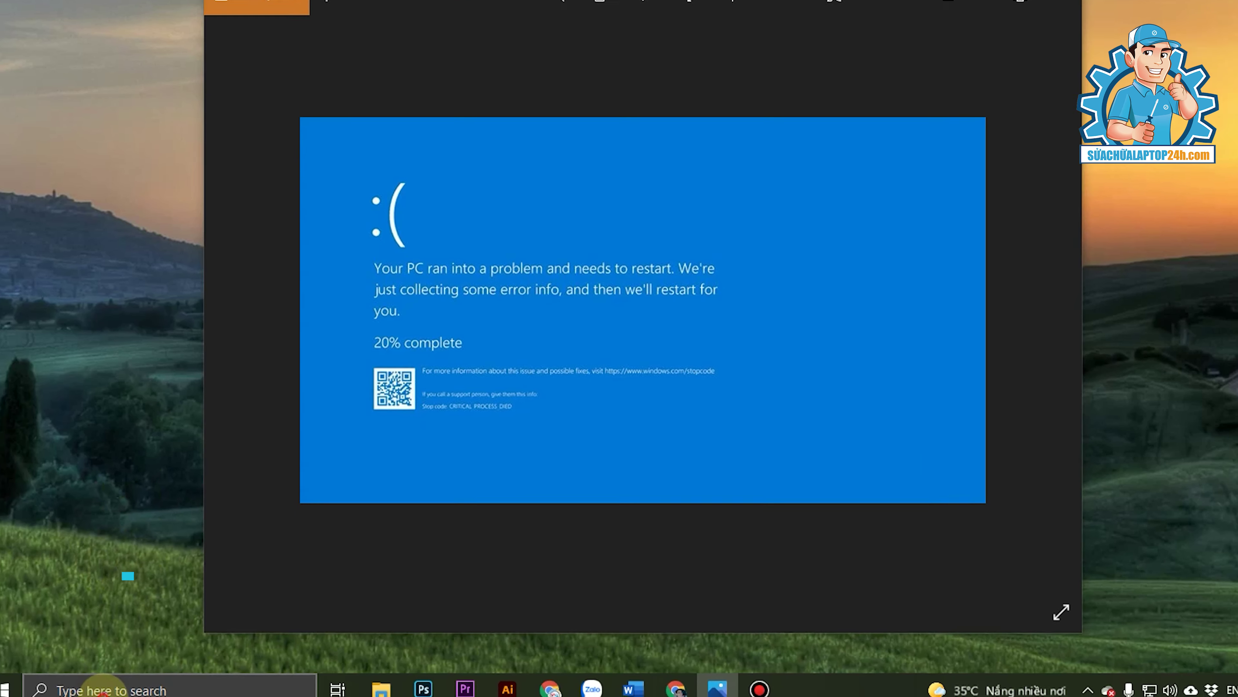
- Search Windows for the Control Panel and open it
left_click(90, 692)
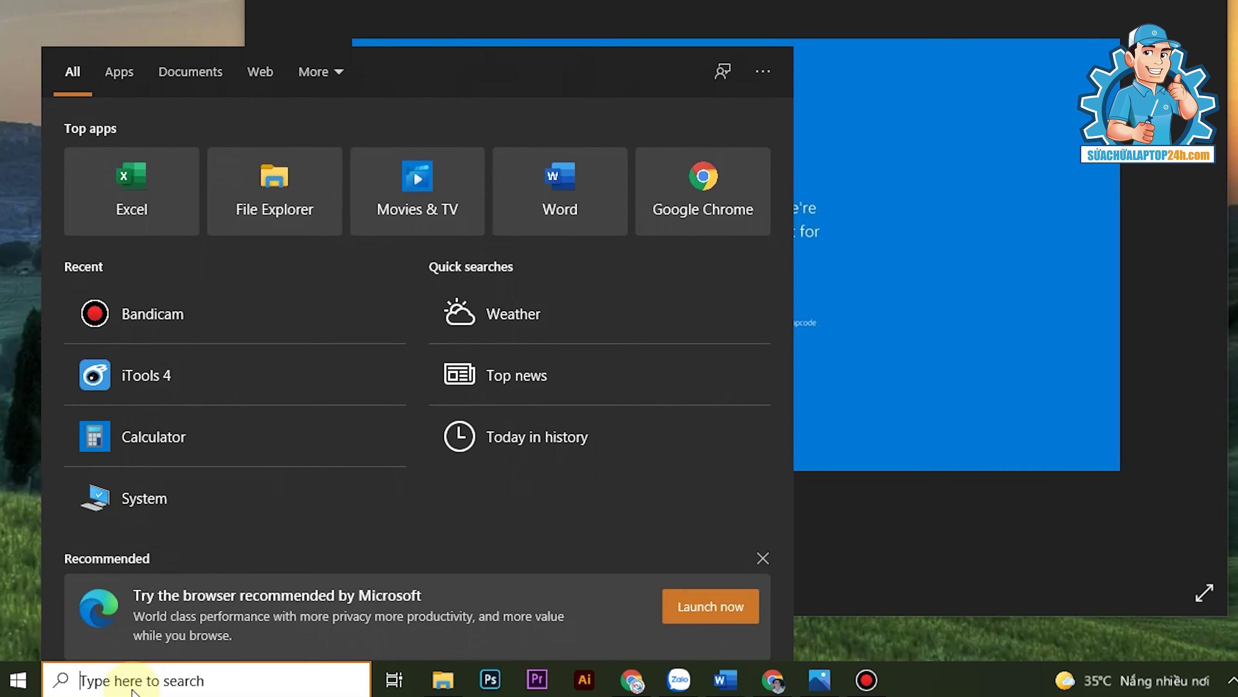
type("contr")
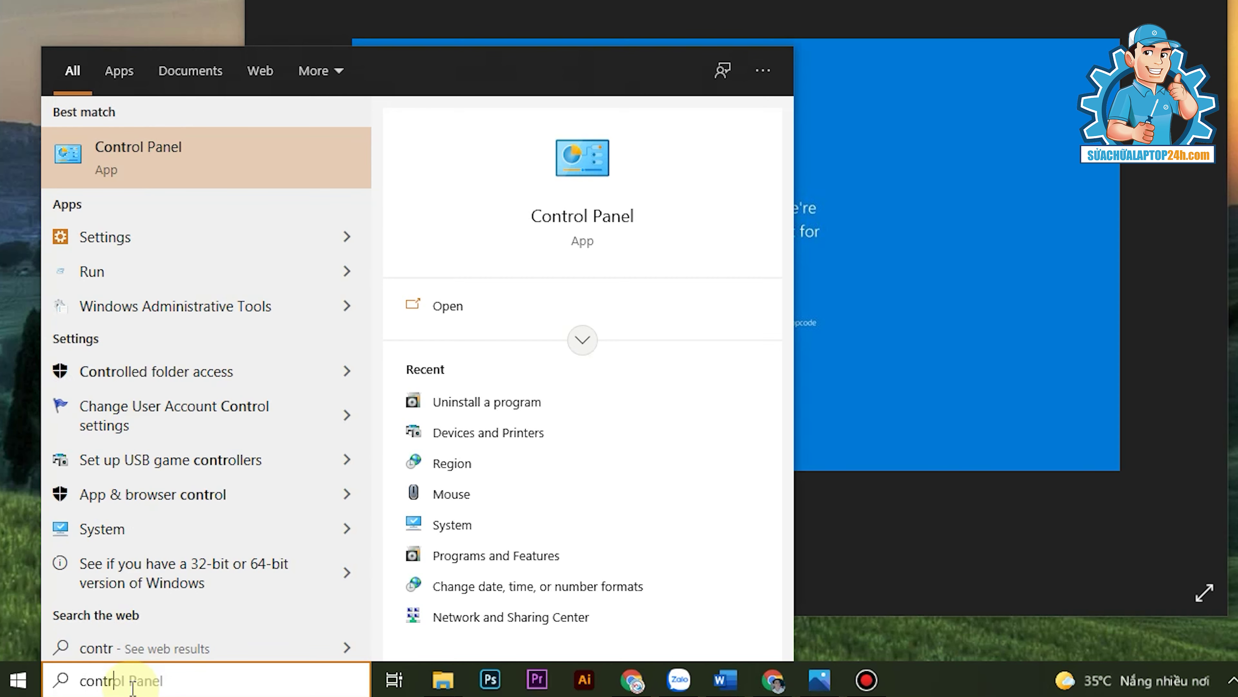
left_click(185, 154)
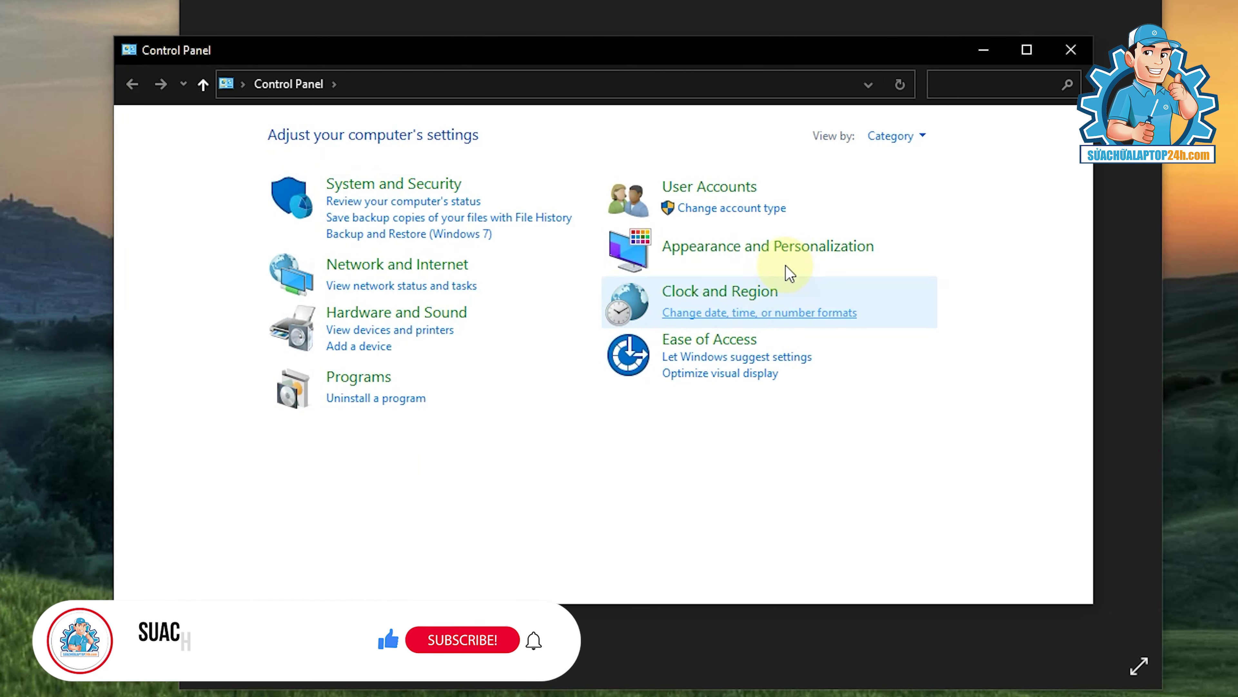
- Switch the Control Panel view to Small icons and return it to Category
left_click(910, 138)
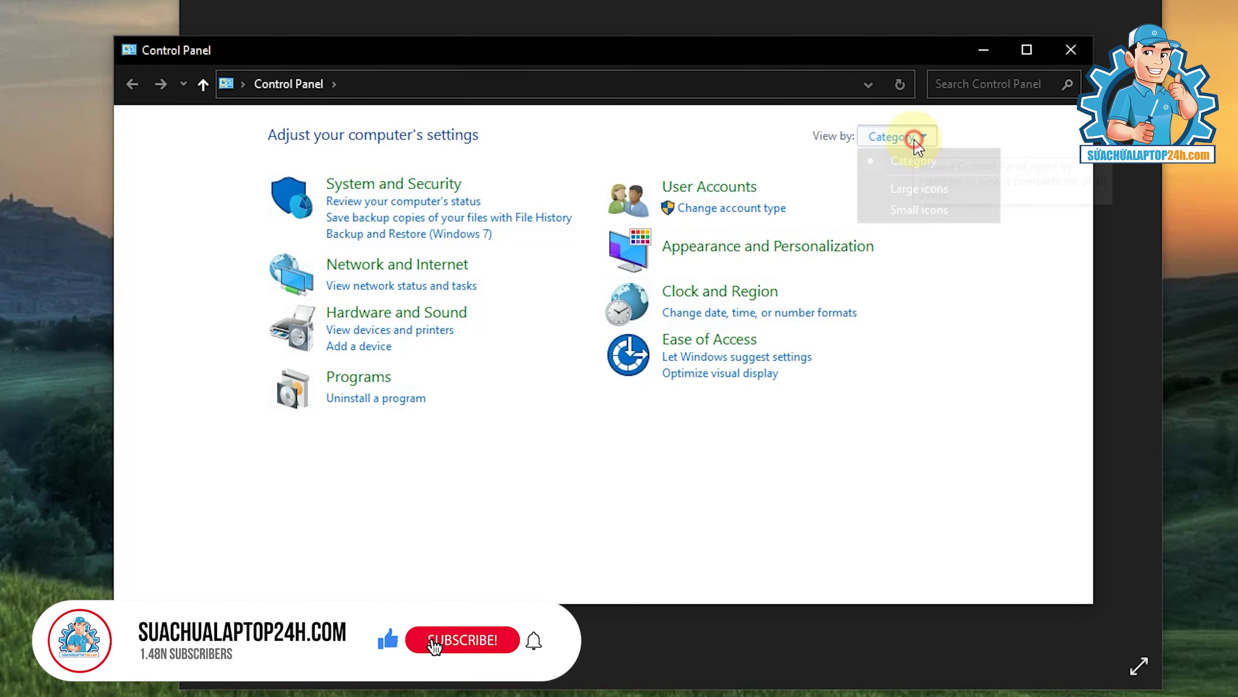
left_click(907, 207)
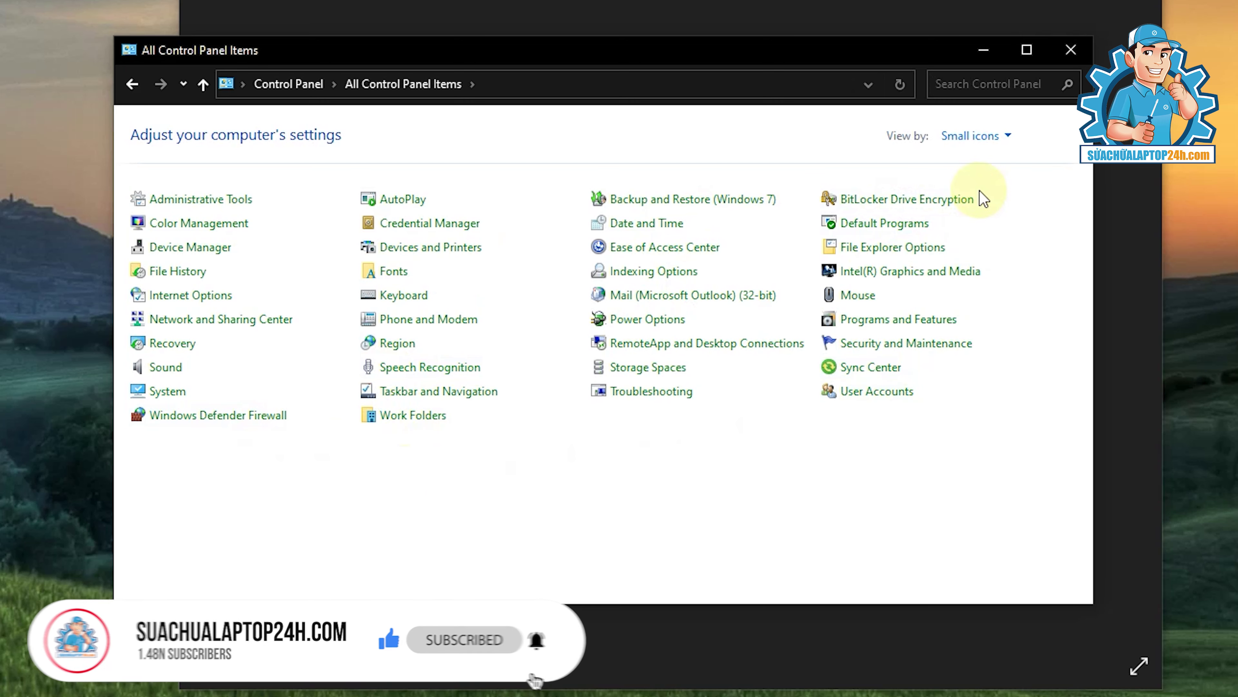
left_click(986, 142)
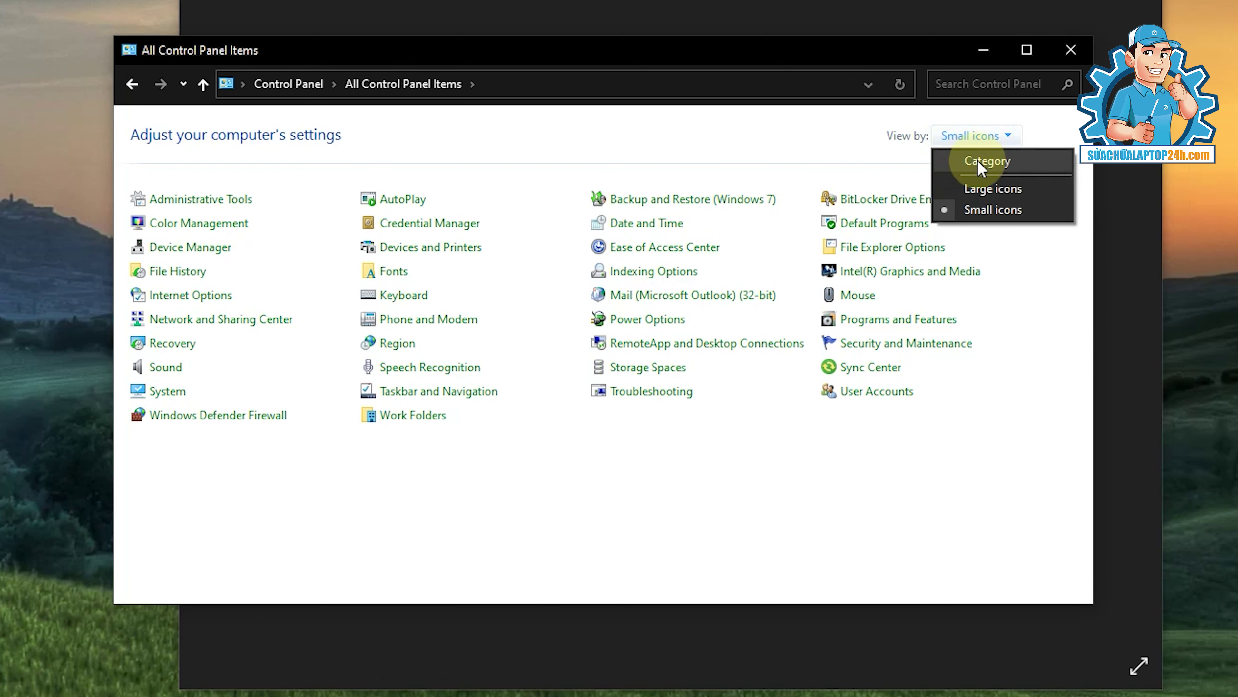
left_click(976, 162)
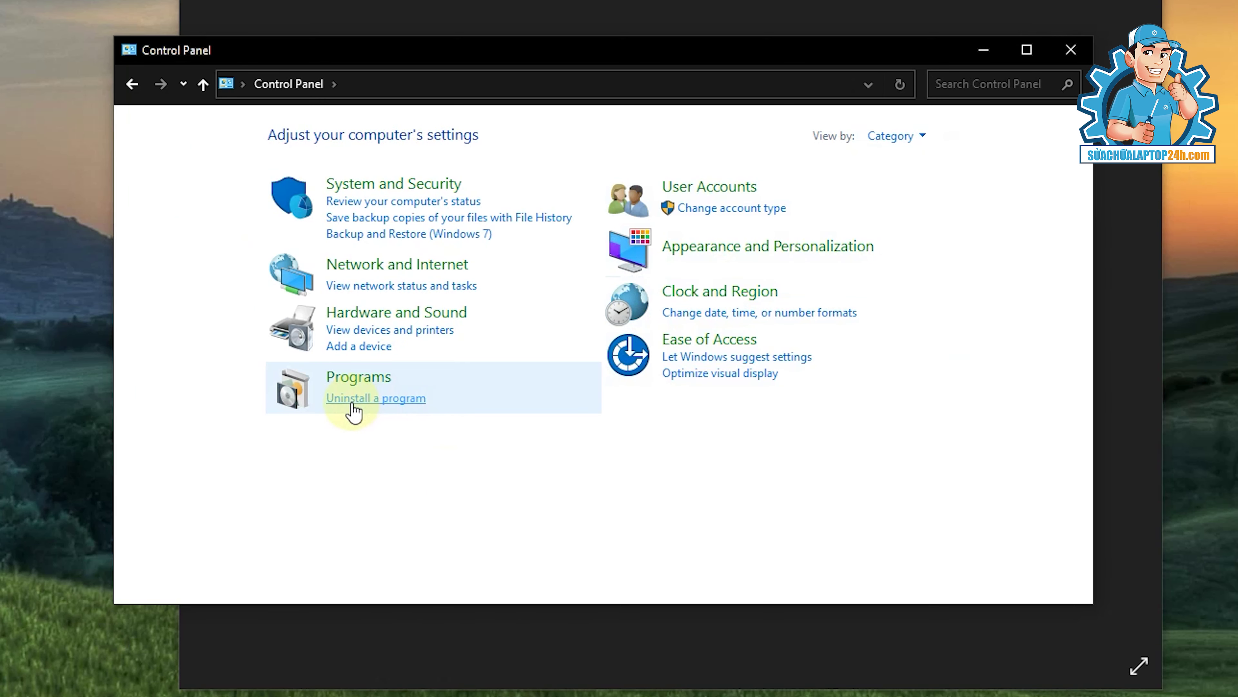
- Open the list of programs that can be uninstalled and sort it by installation date
left_click(369, 399)
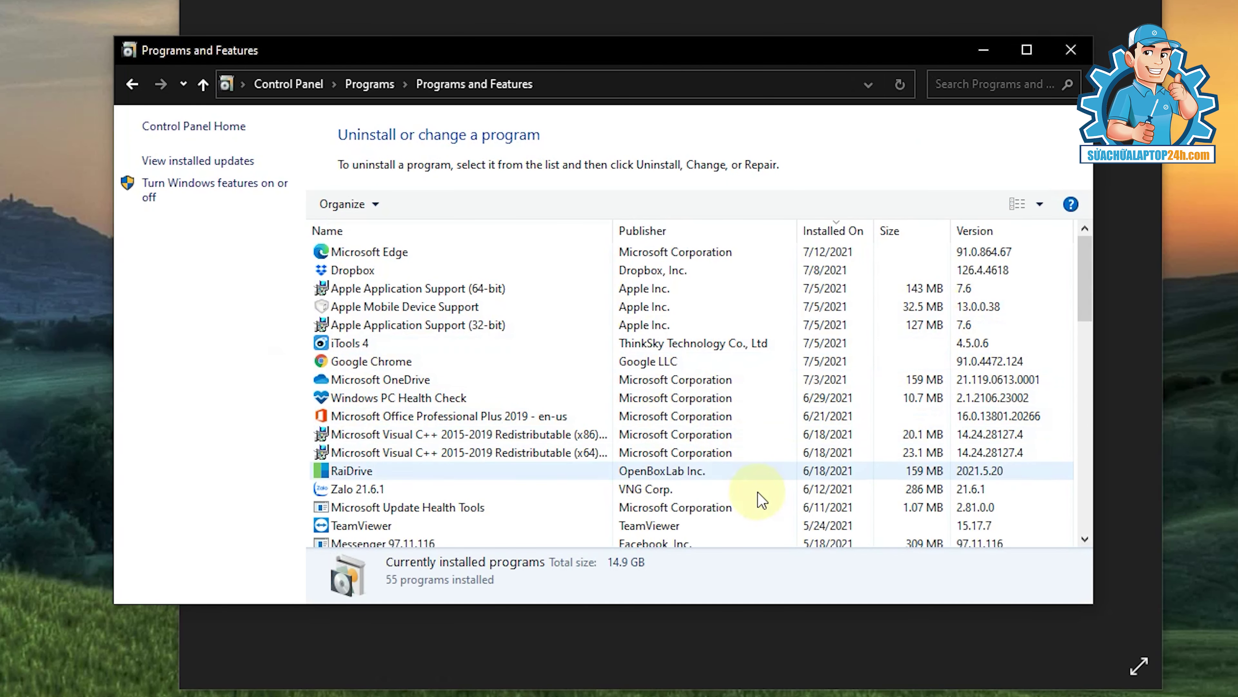
left_click(825, 231)
left_click(825, 231)
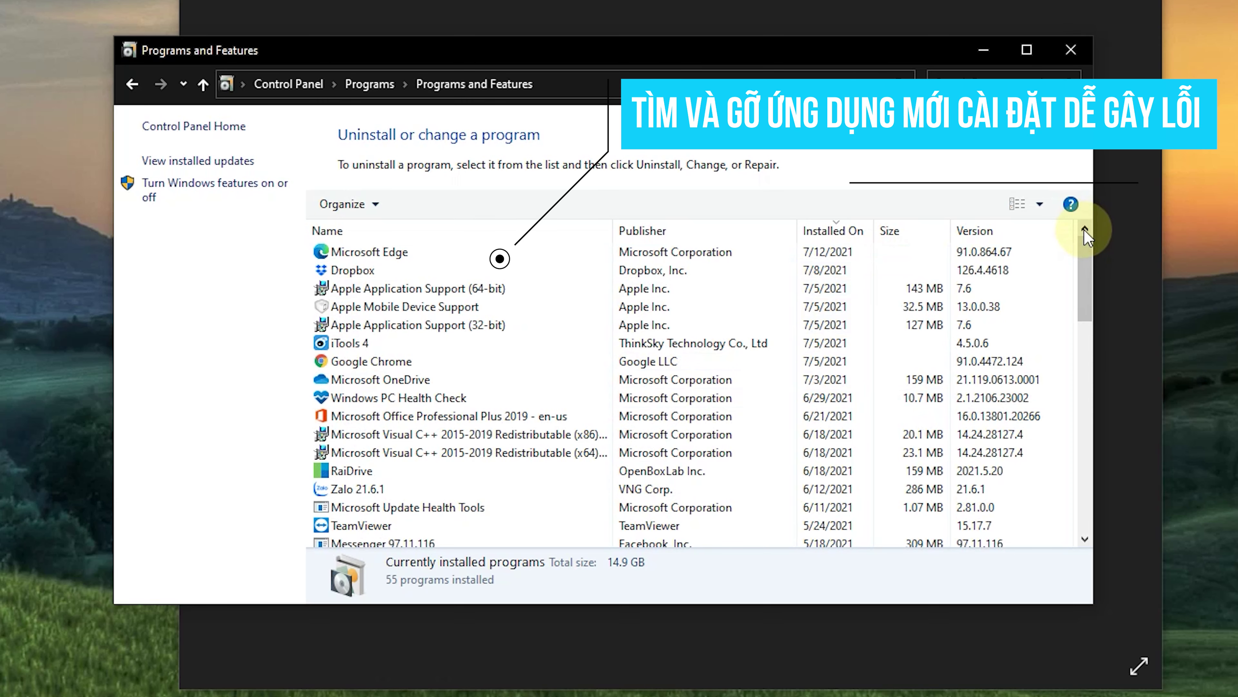
- Look through the recently installed programs, display the uninstall options for Apple Application Support (64-bit), and dismiss them
mouse_move(1090, 302)
left_mouse_down()
mouse_move(1100, 323)
mouse_move(1088, 307)
left_mouse_up()
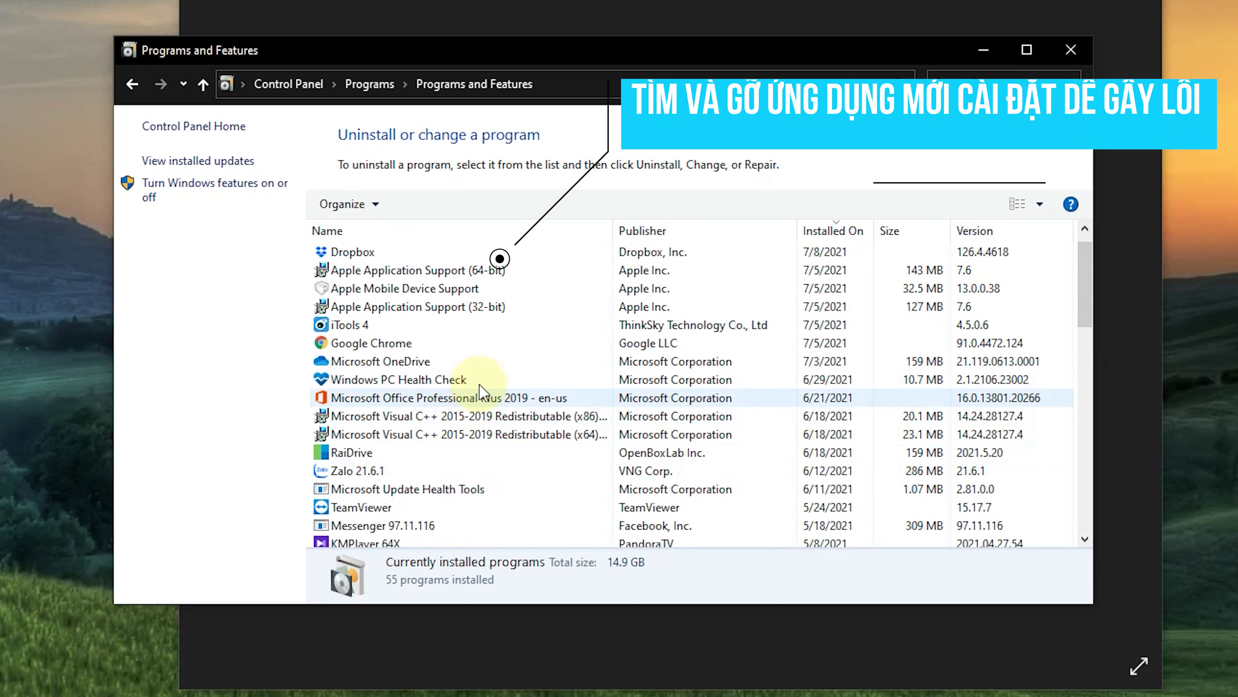
left_click_drag(1083, 268, 1086, 244)
right_click(404, 292)
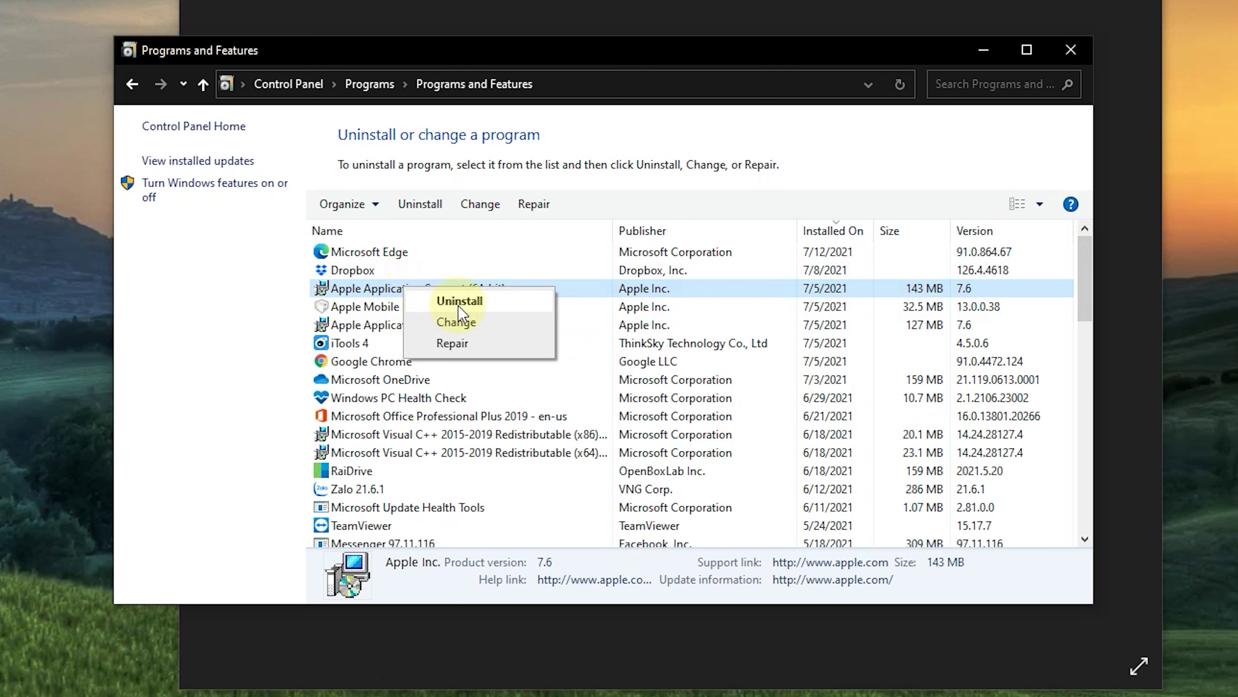
left_click(29, 388)
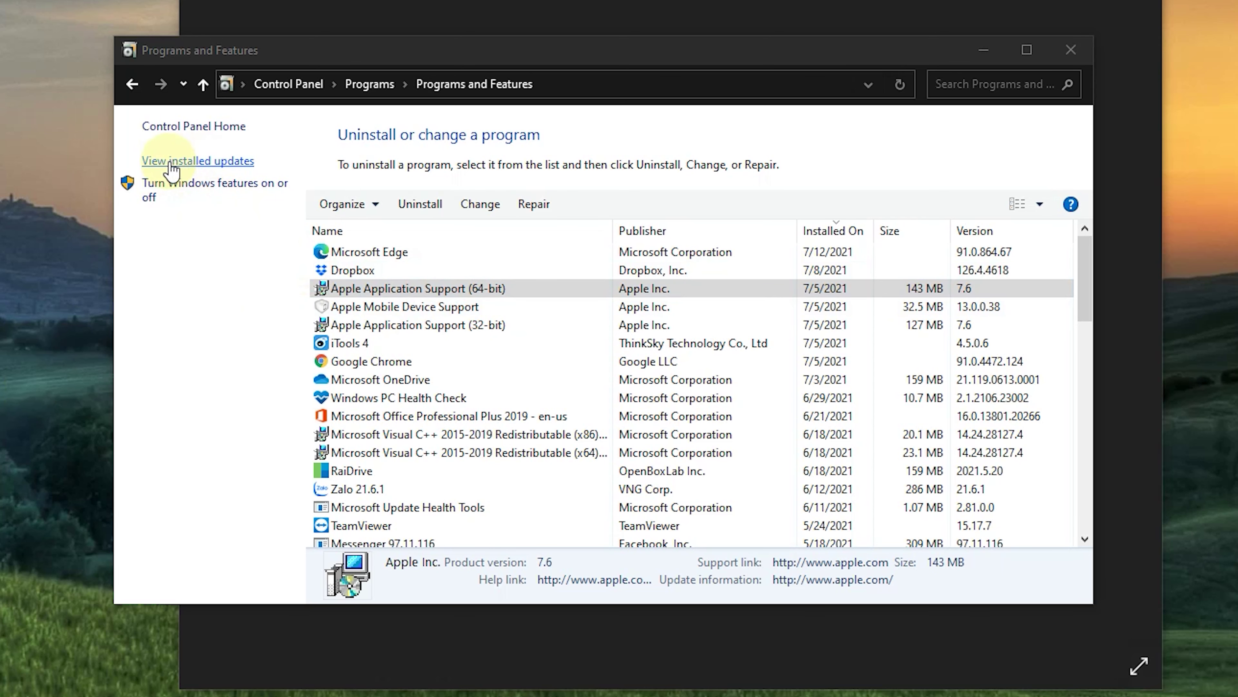
- Show the installed Windows updates, display the uninstall option for security update KB5004945, and dismiss it
left_click(198, 162)
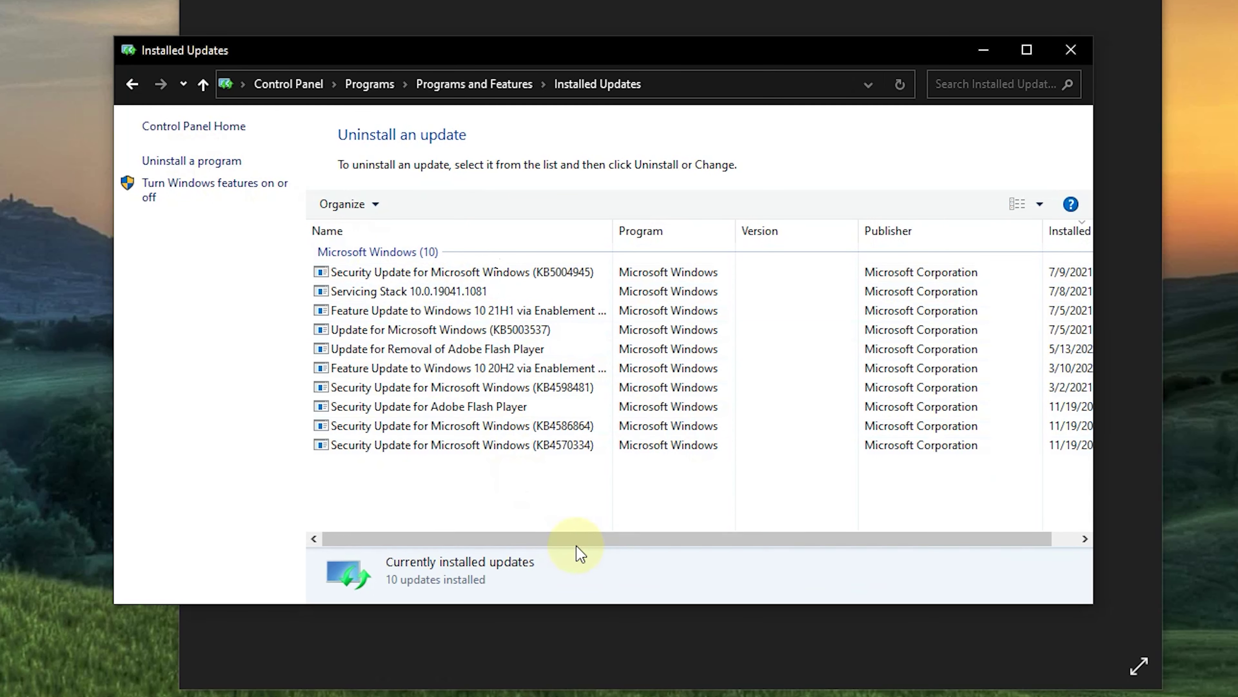
left_click_drag(599, 541, 520, 554)
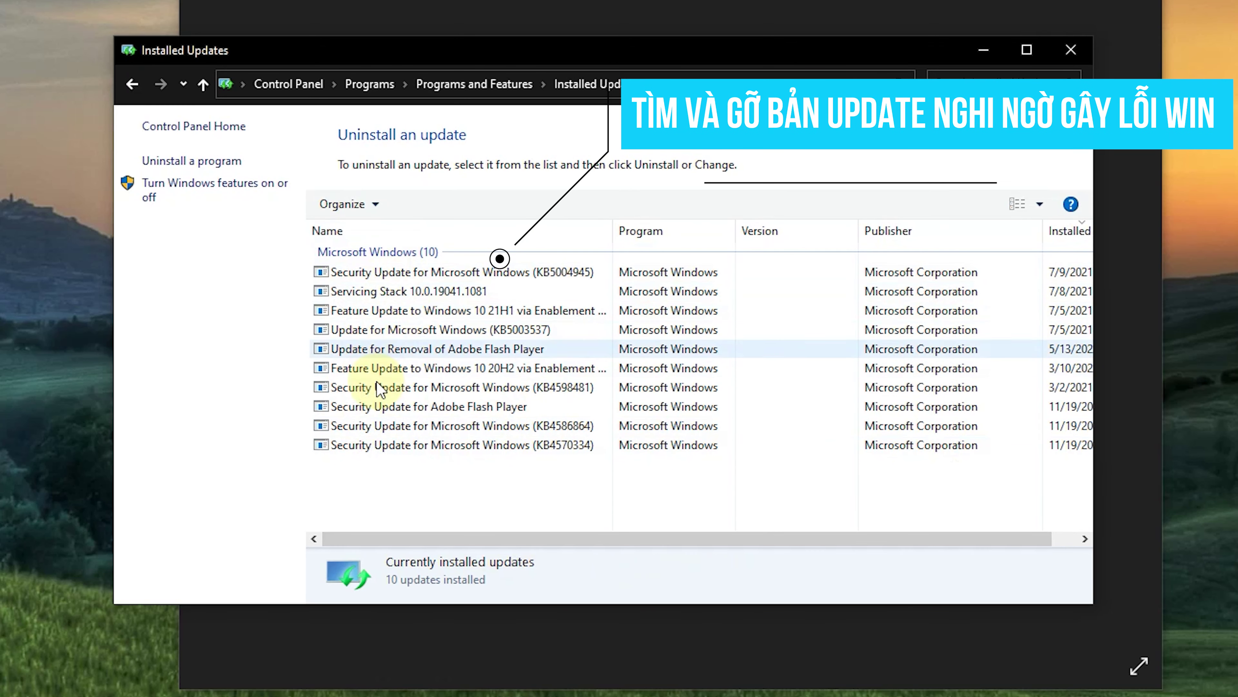
right_click(490, 276)
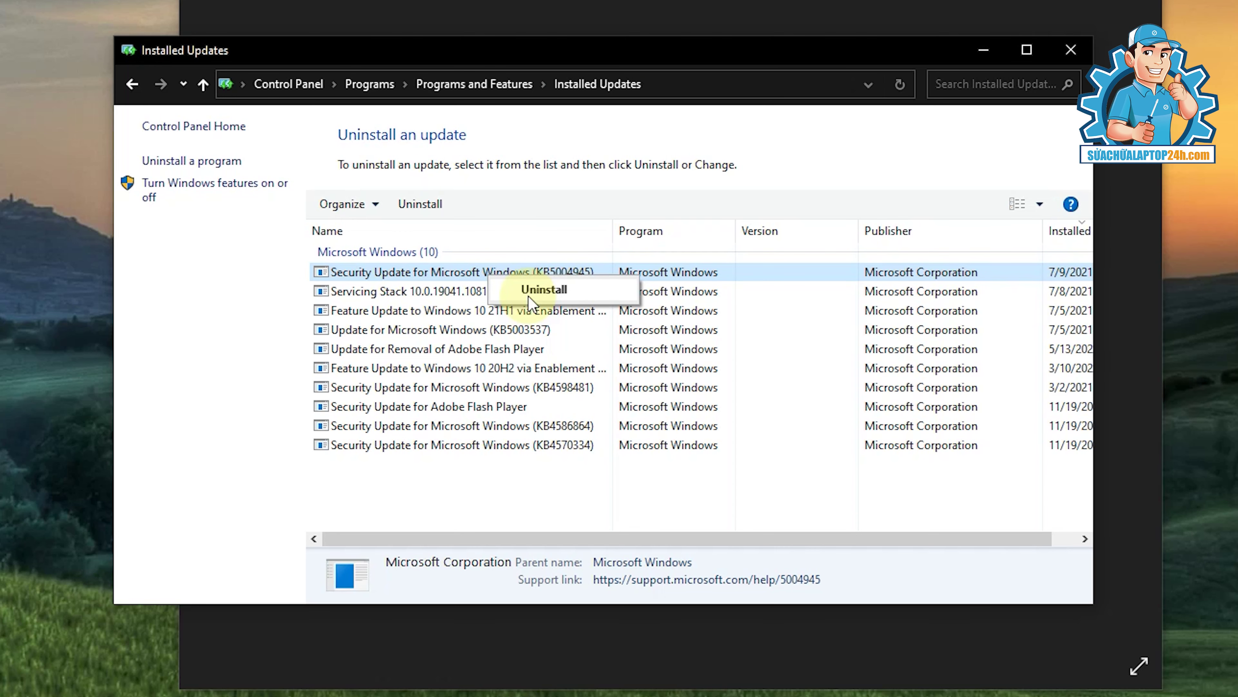
left_click(61, 181)
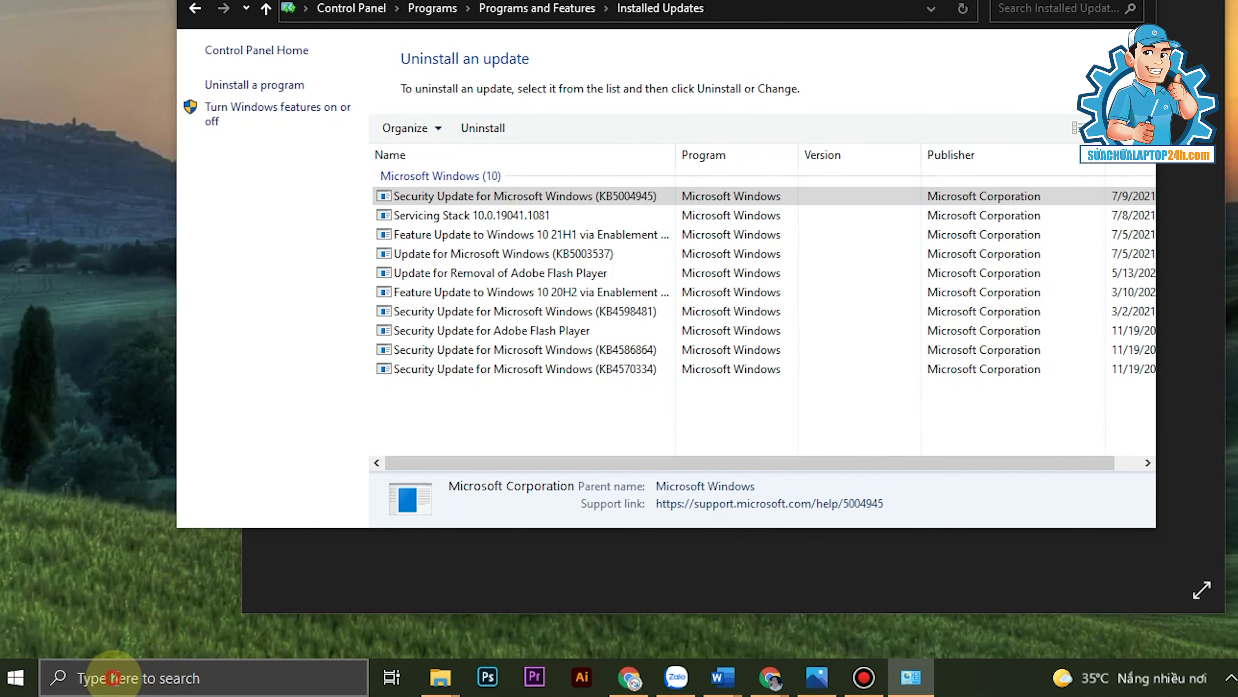
- Open Command Prompt as administrator and enter the system file check command sfc/scannow
left_click(114, 678)
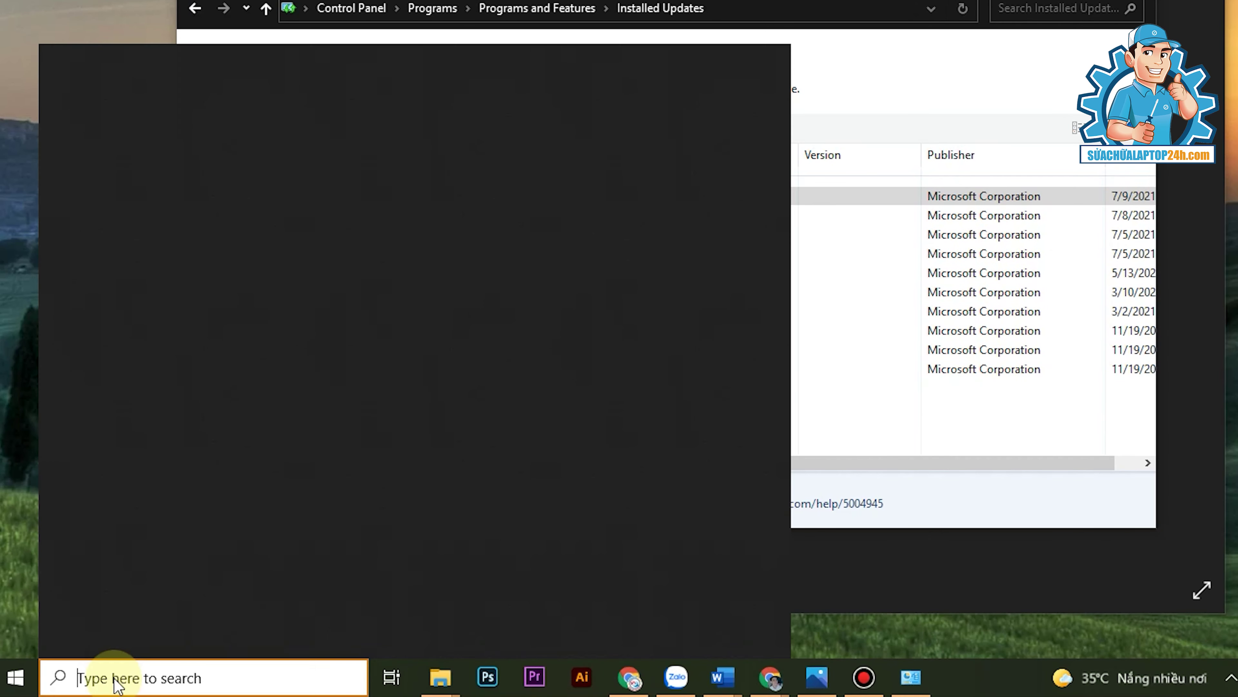
type("cmd")
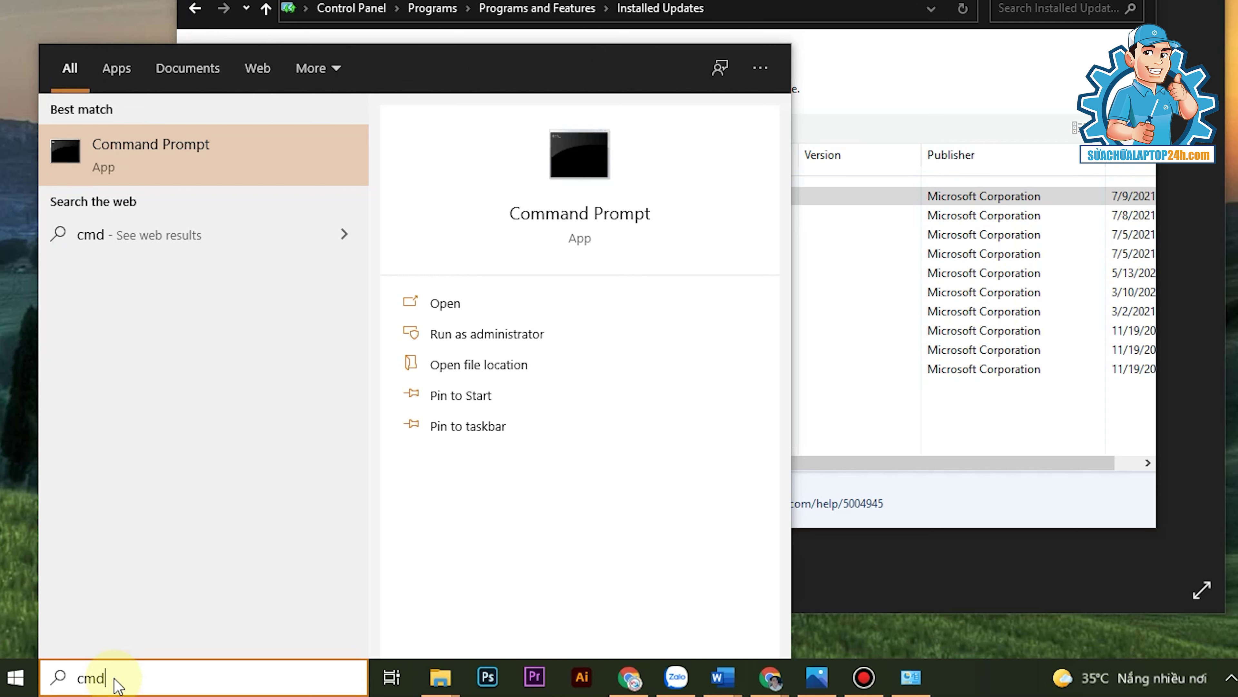
right_click(181, 161)
left_click(236, 179)
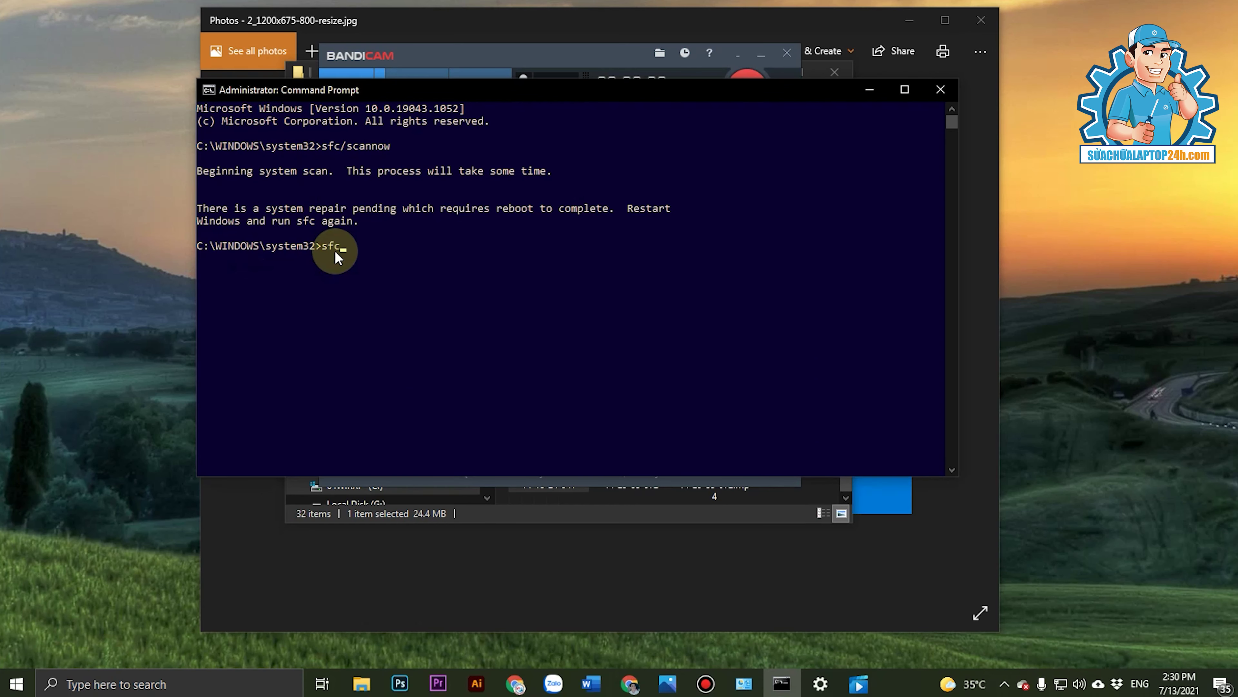
type("/s")
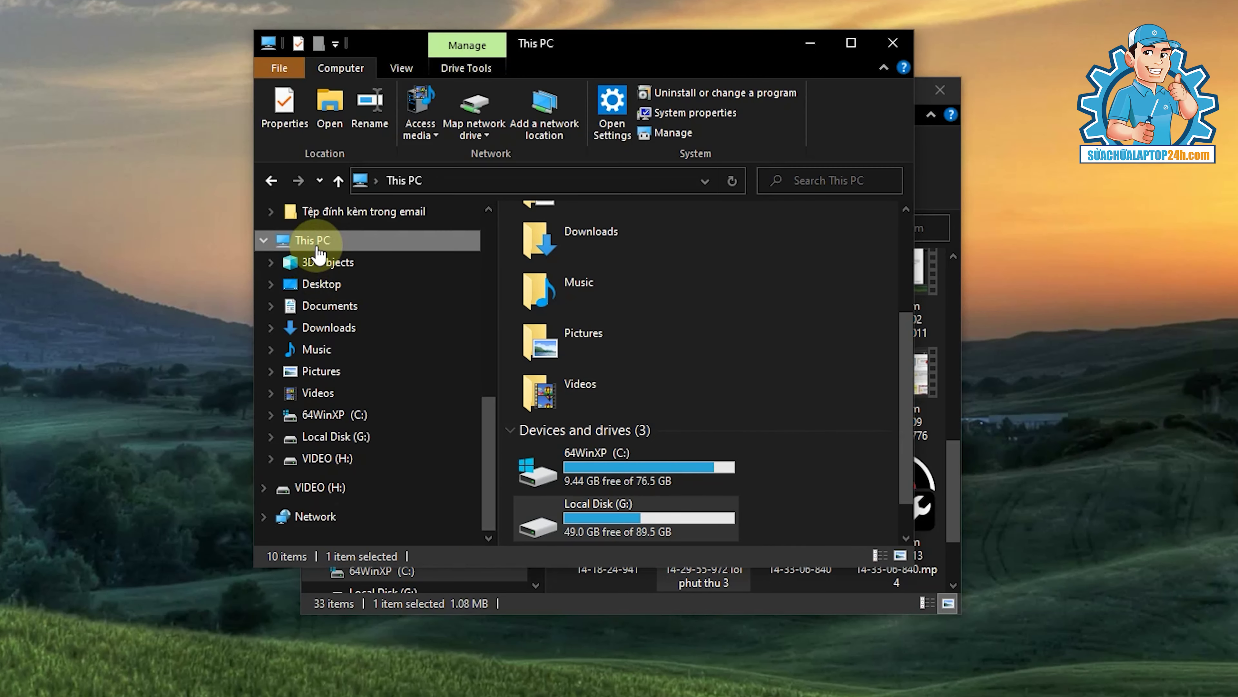
- Open Computer Management for This PC and select the Intel(R) HD Graphics adapter in Device Manager
right_click(318, 249)
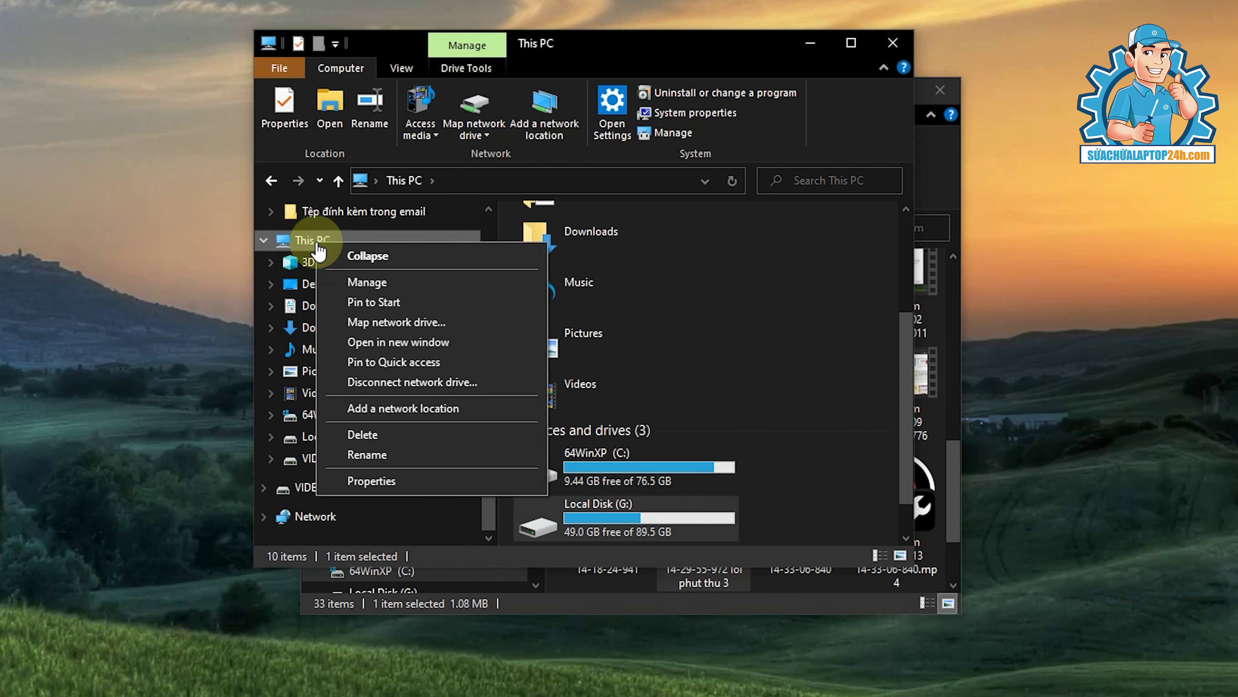
left_click(367, 282)
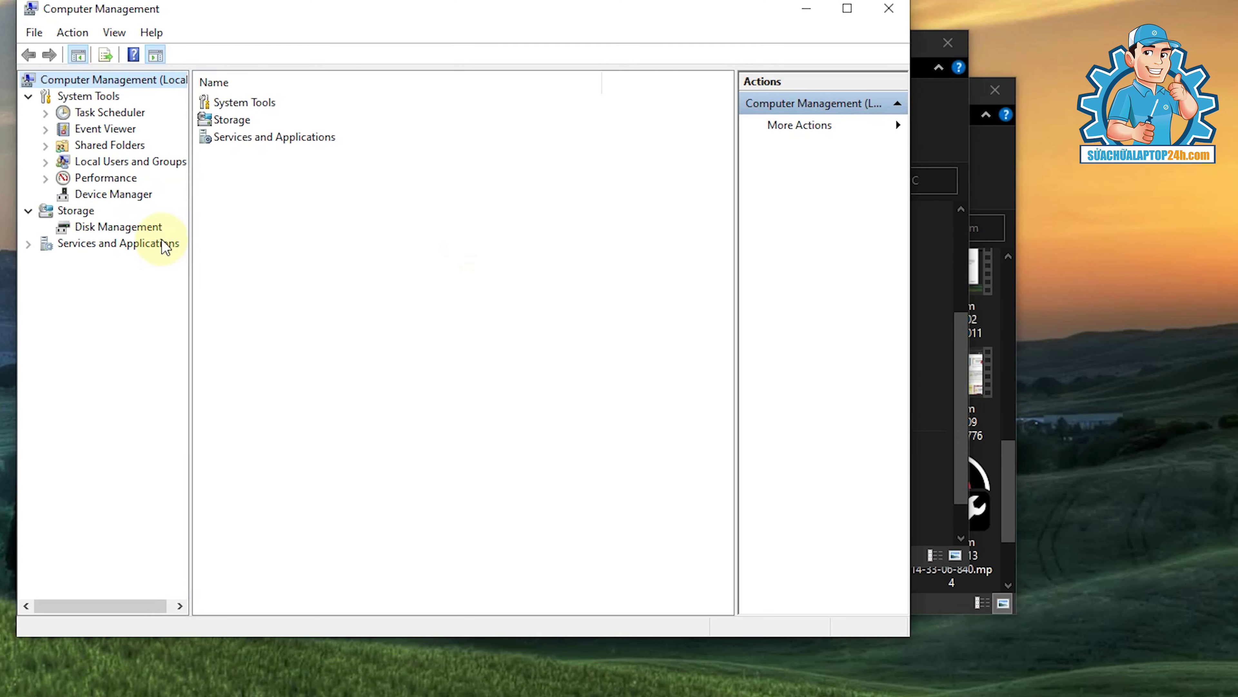
left_click(102, 196)
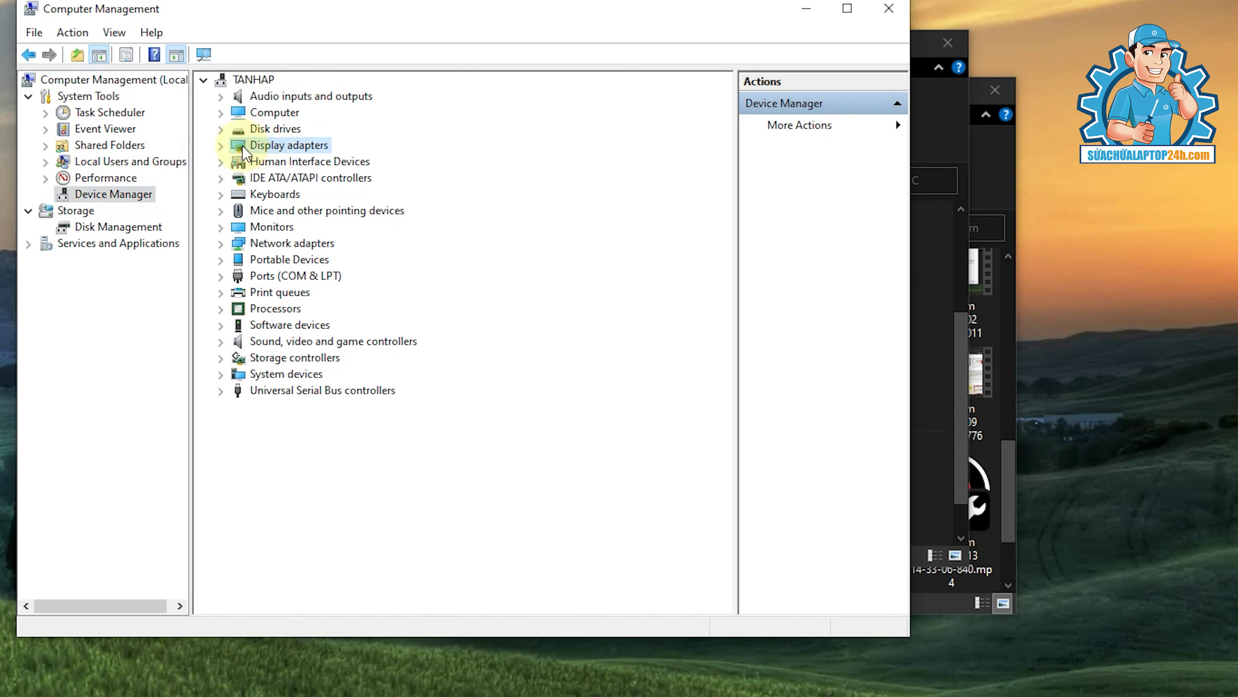
left_click(221, 148)
left_click(293, 164)
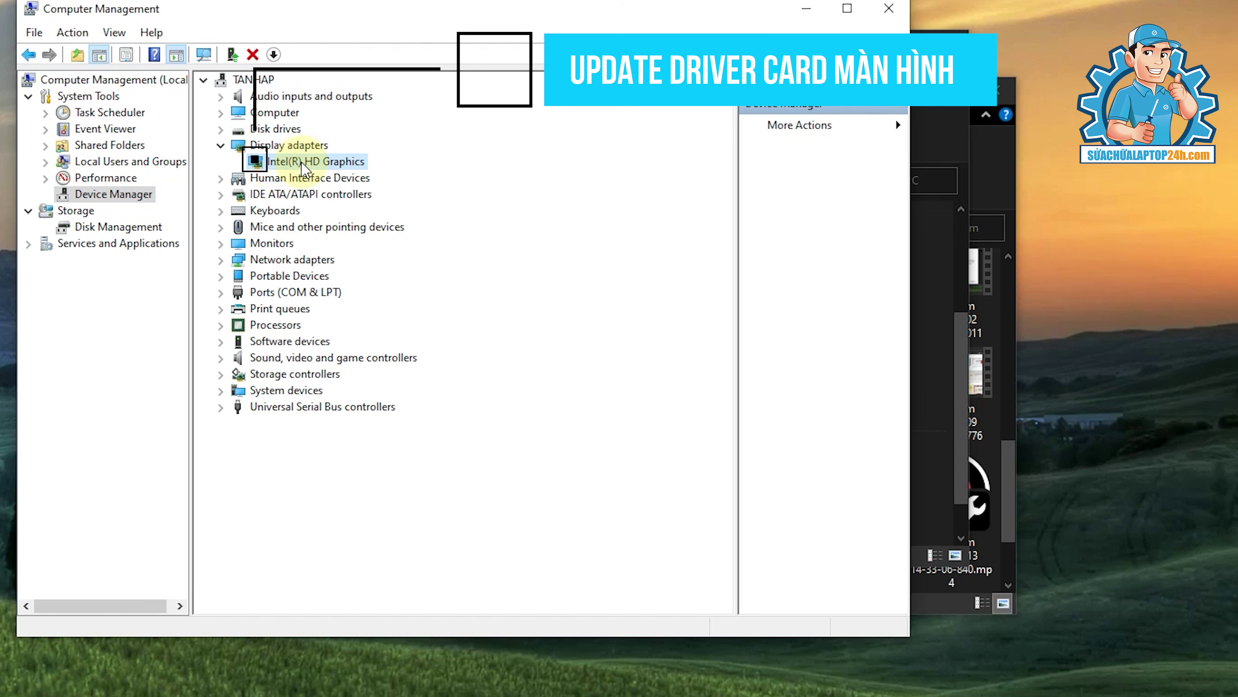
- Search automatically for an updated Intel(R) HD Graphics driver, continue to Windows Update, and minimize its window
right_click(303, 168)
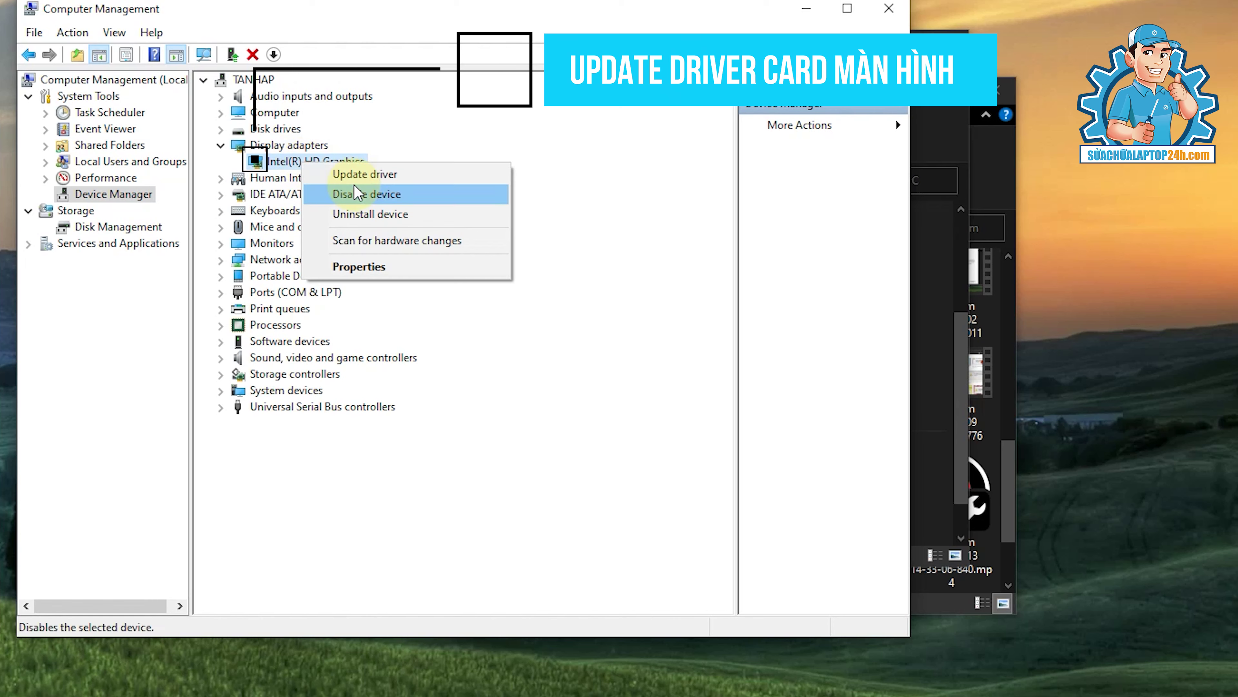
left_click(369, 178)
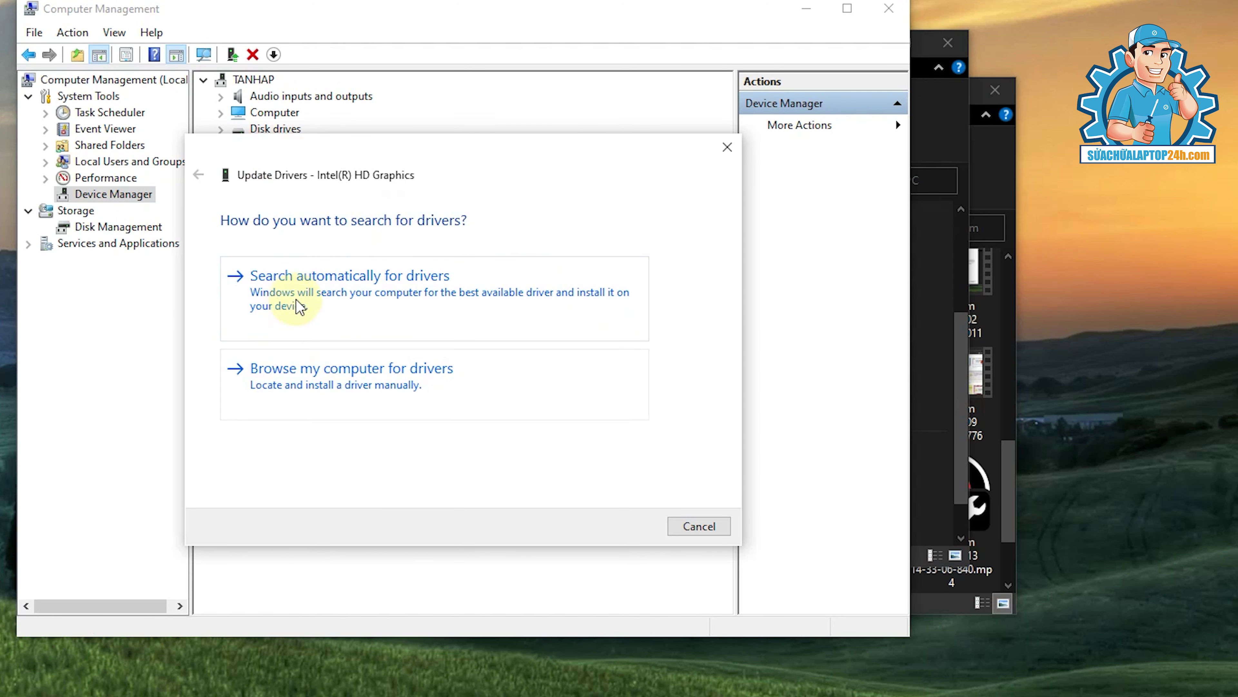
left_click(332, 288)
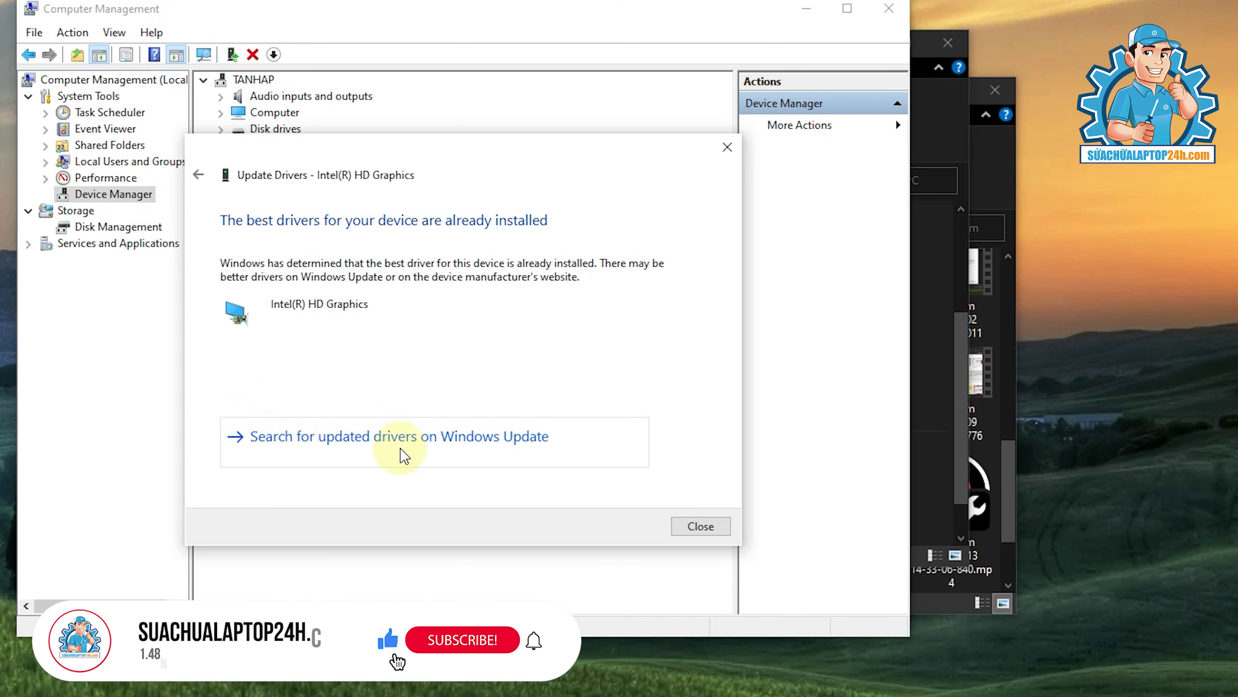
left_click(438, 446)
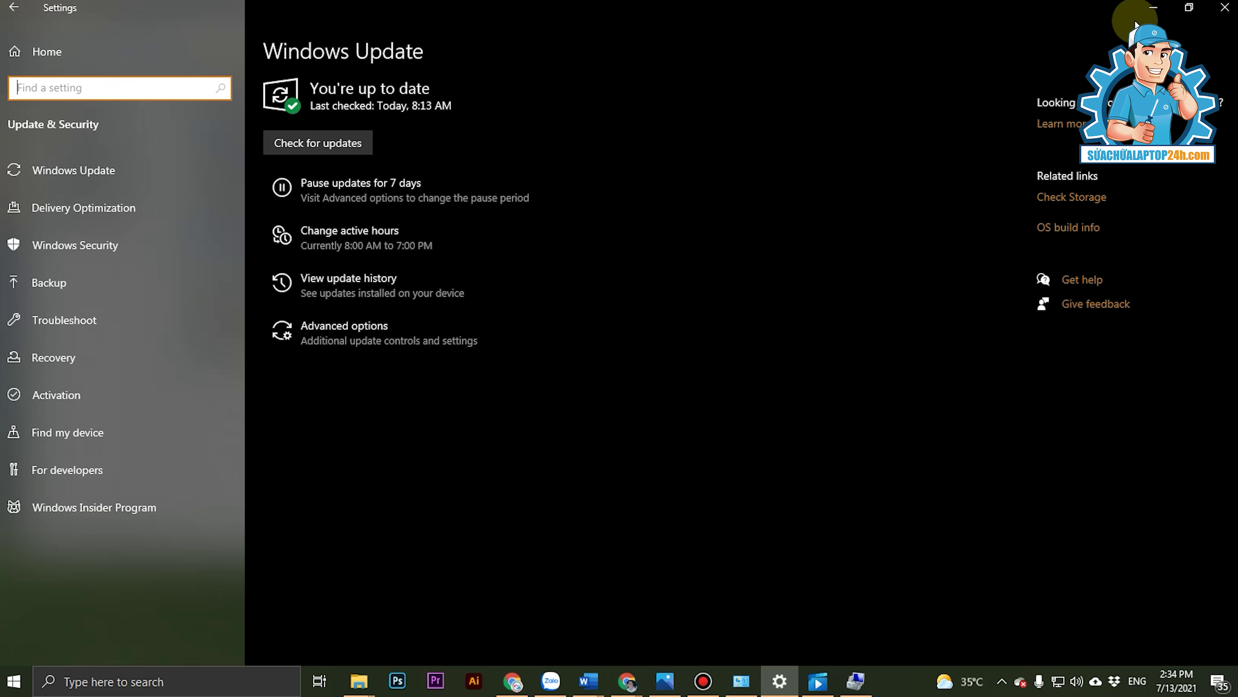
left_click(1151, 9)
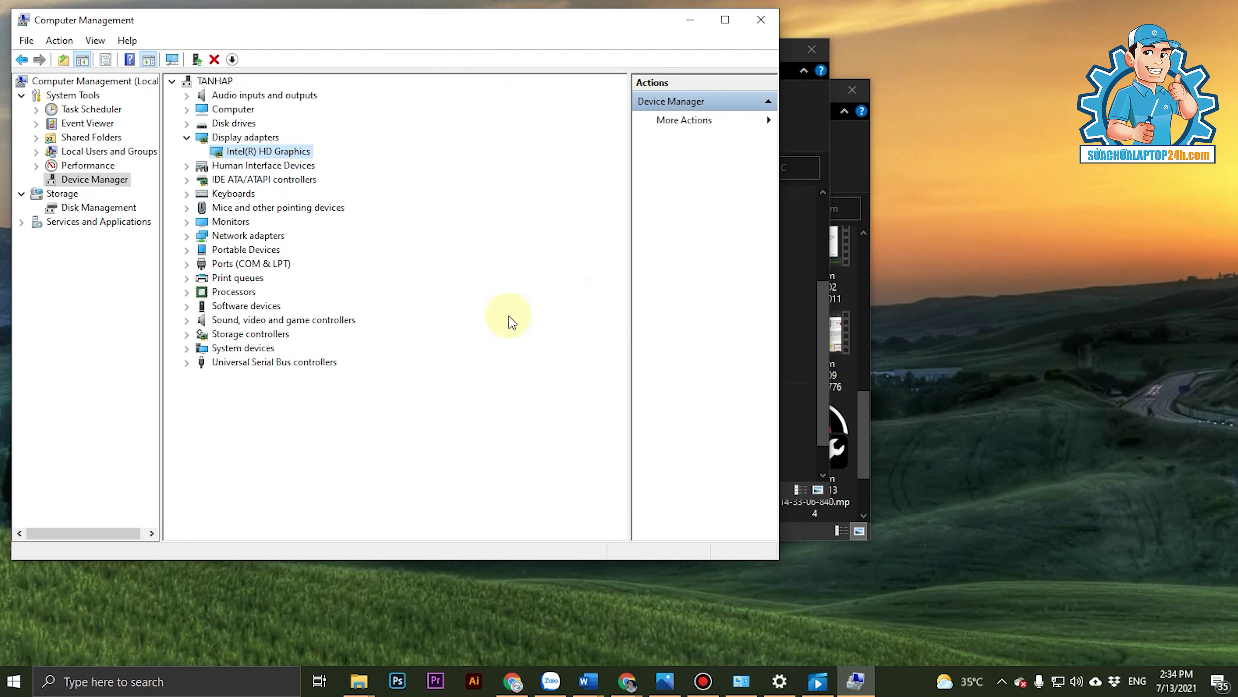
- Start uninstalling the Intel(R) HD Graphics device with deletion of its driver software selected, and cancel the removal
left_click_drag(463, 34, 506, 33)
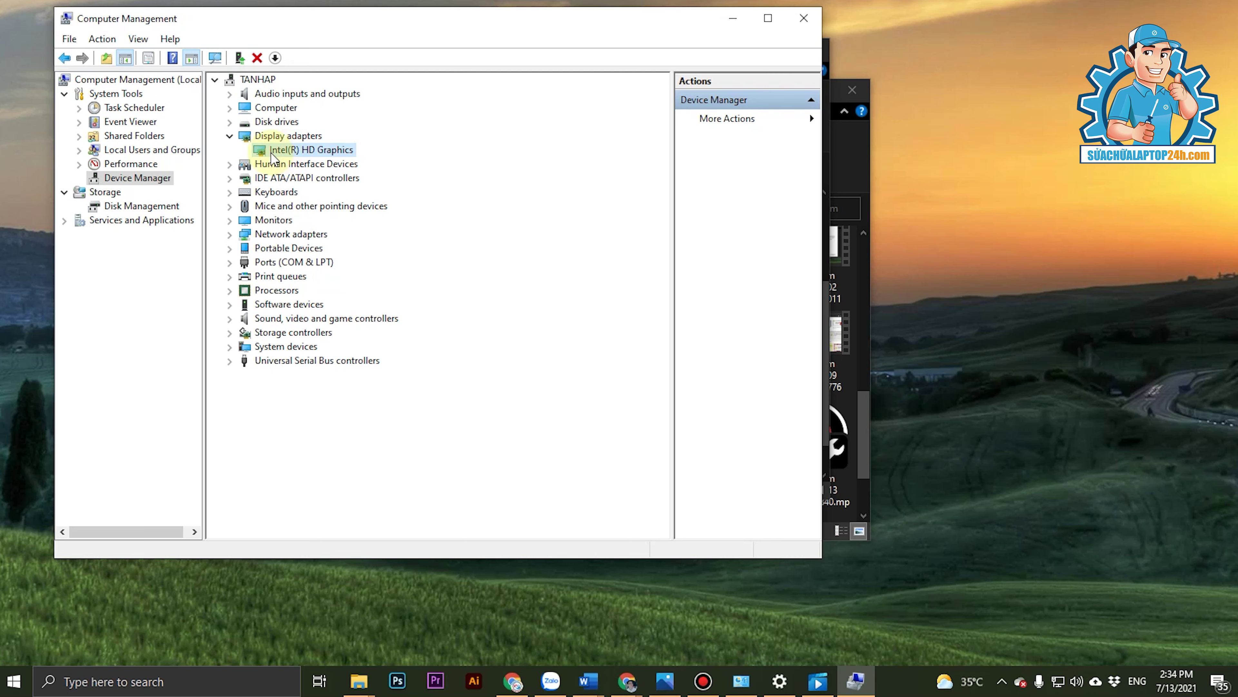
right_click(282, 151)
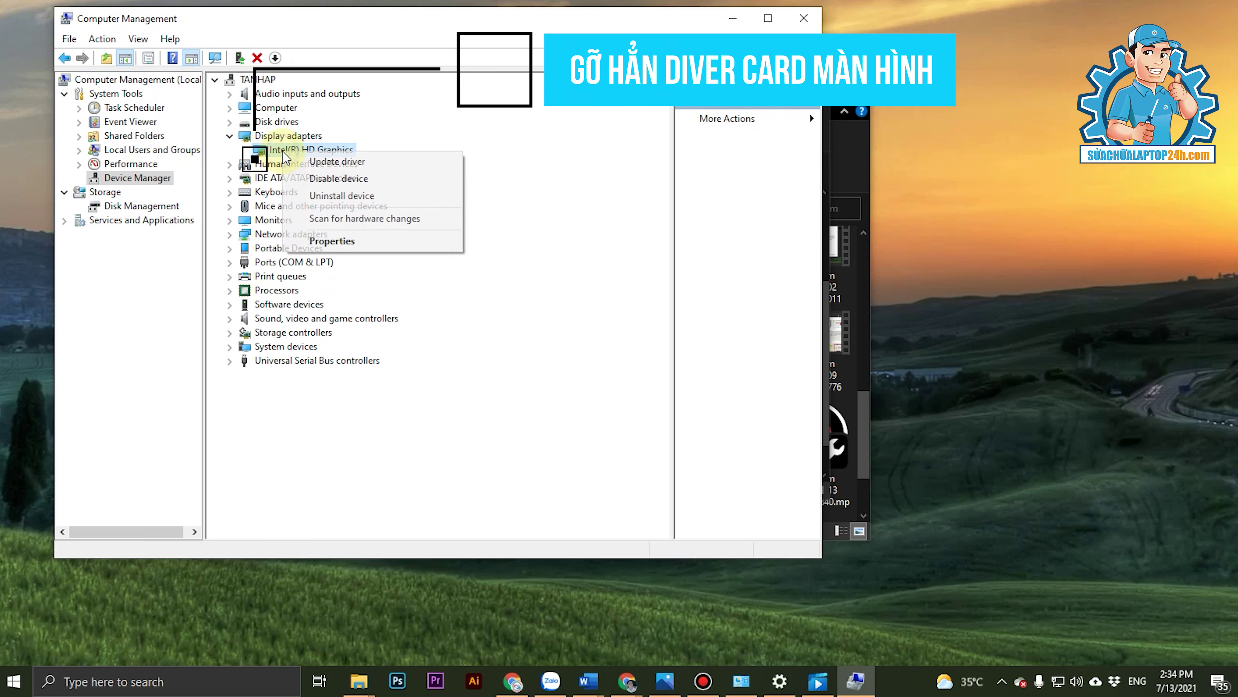
left_click(337, 196)
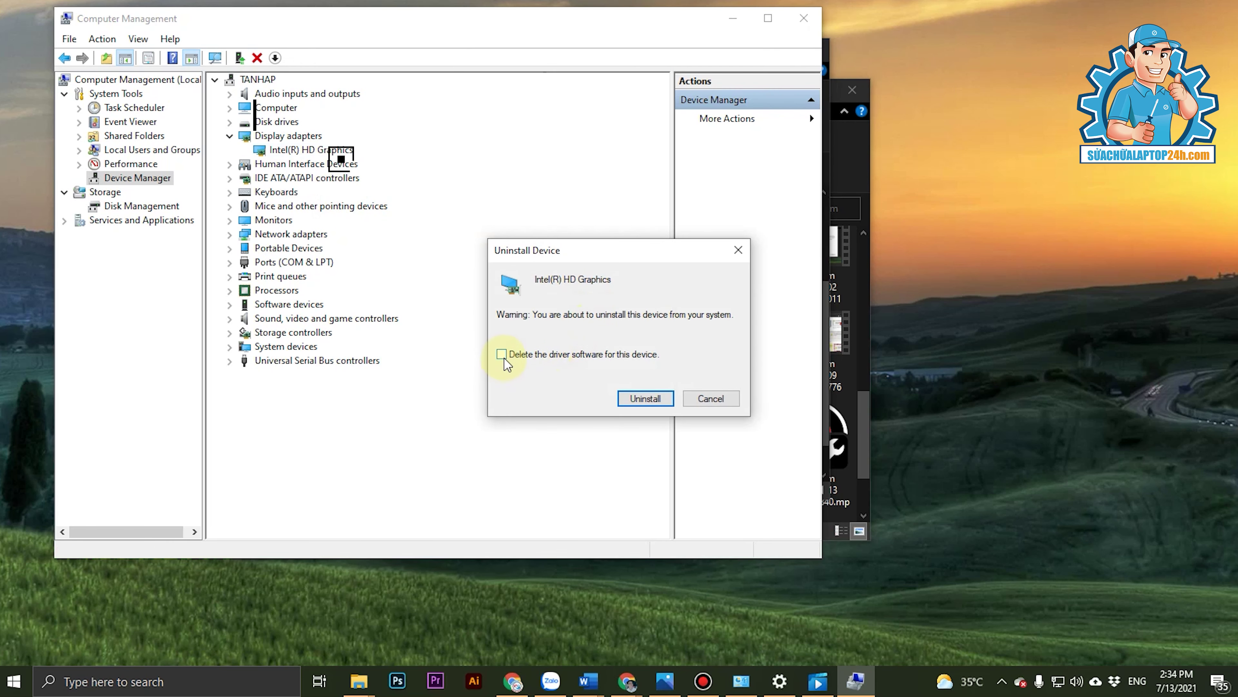
left_click(503, 356)
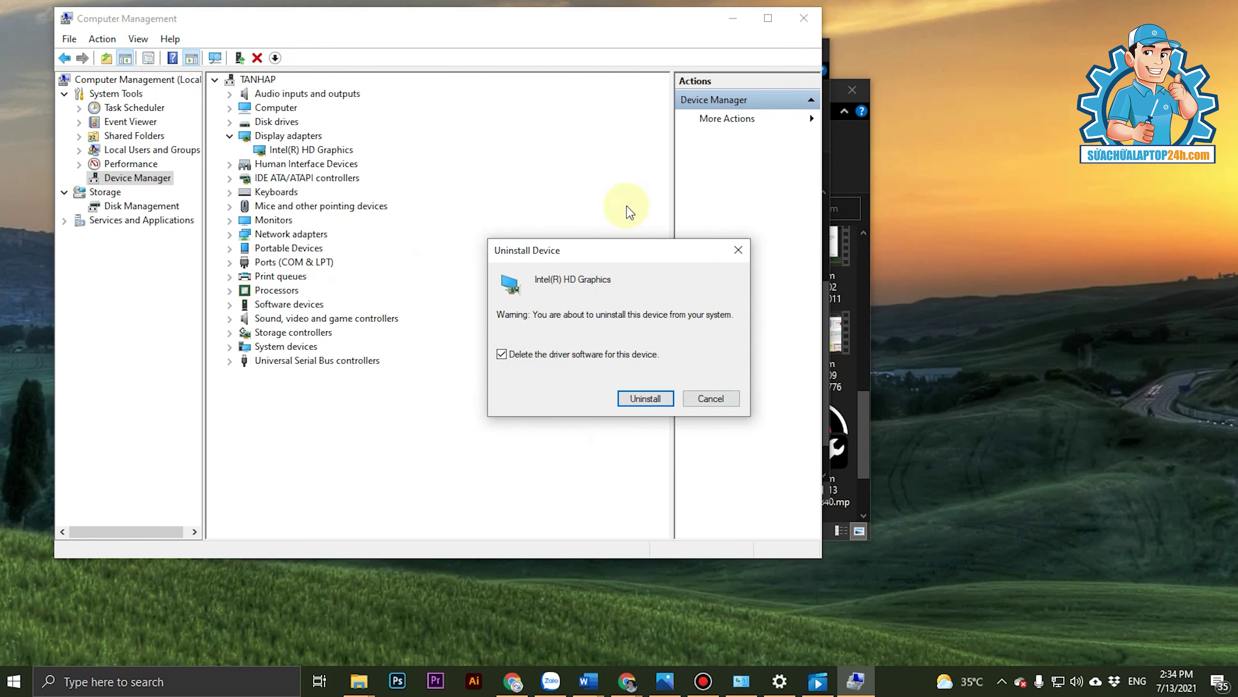
left_click(503, 161)
left_click(718, 398)
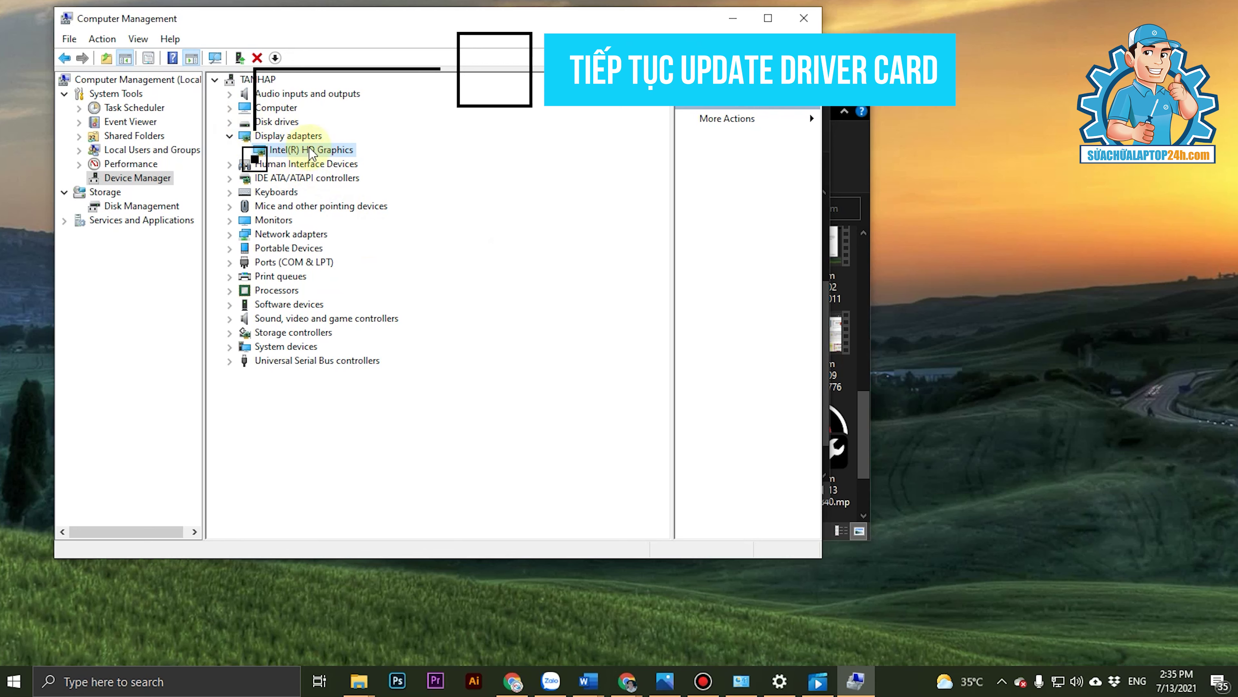
- Repeat the automatic driver search for Intel(R) HD Graphics and close the update wizard
right_click(297, 153)
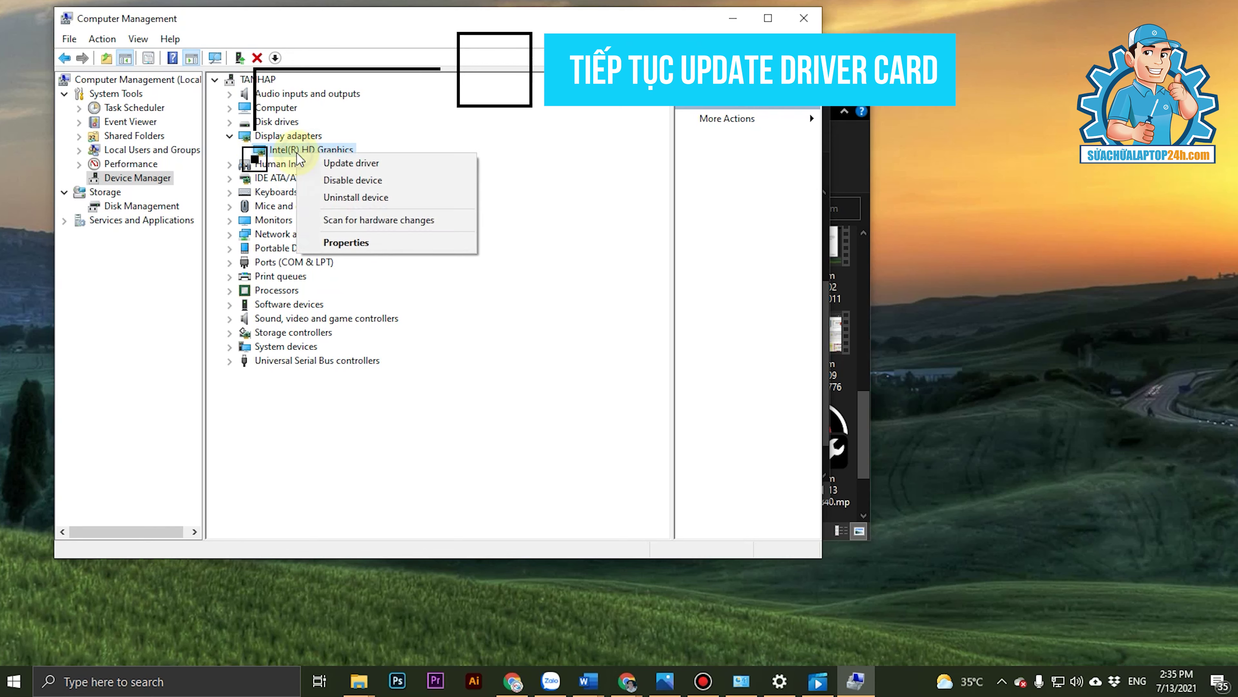
left_click(348, 164)
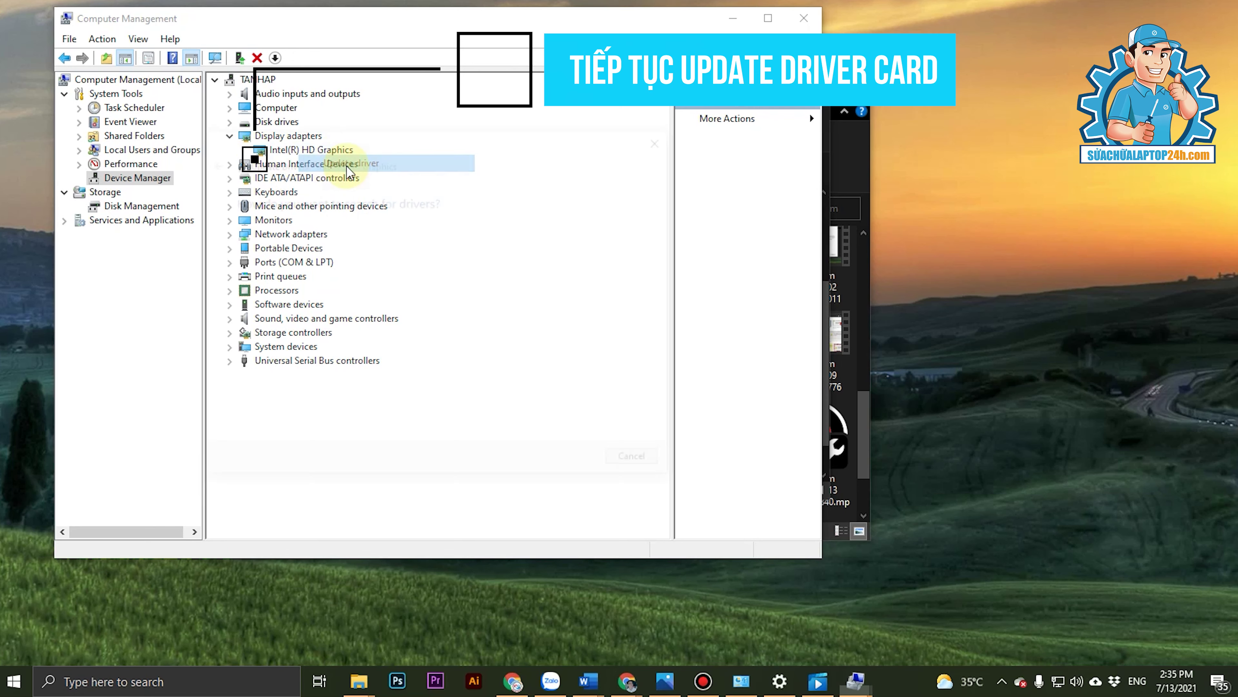
left_click(344, 267)
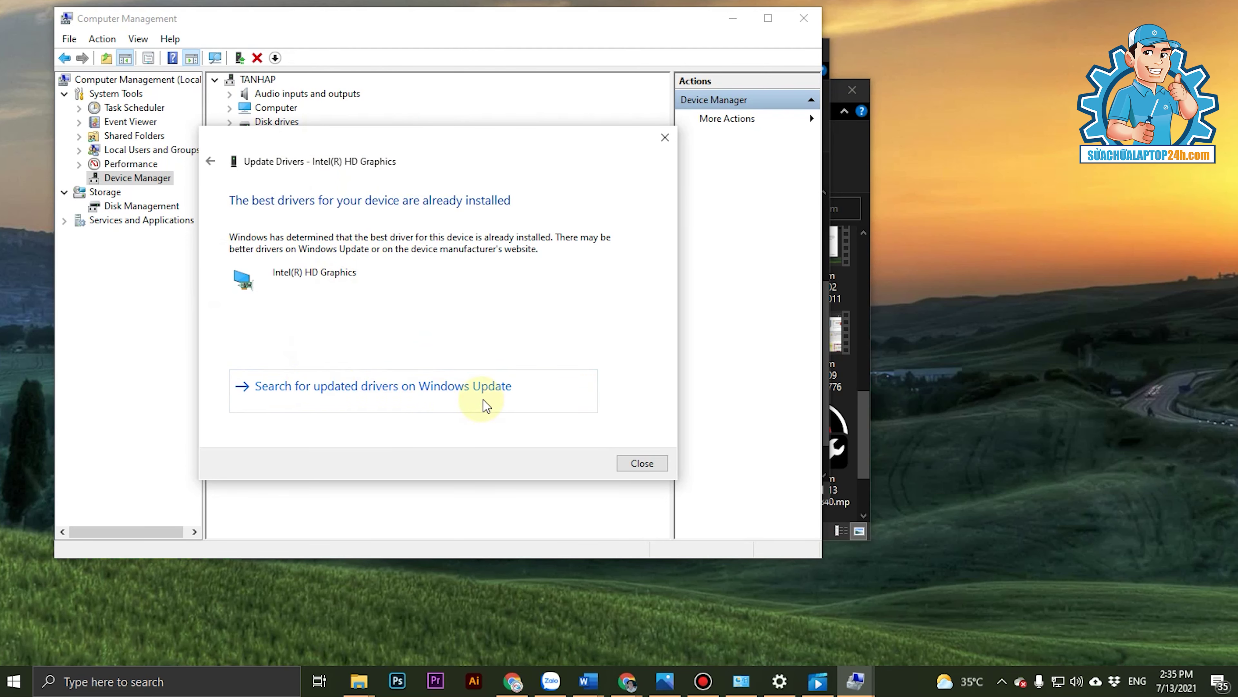
left_click(642, 462)
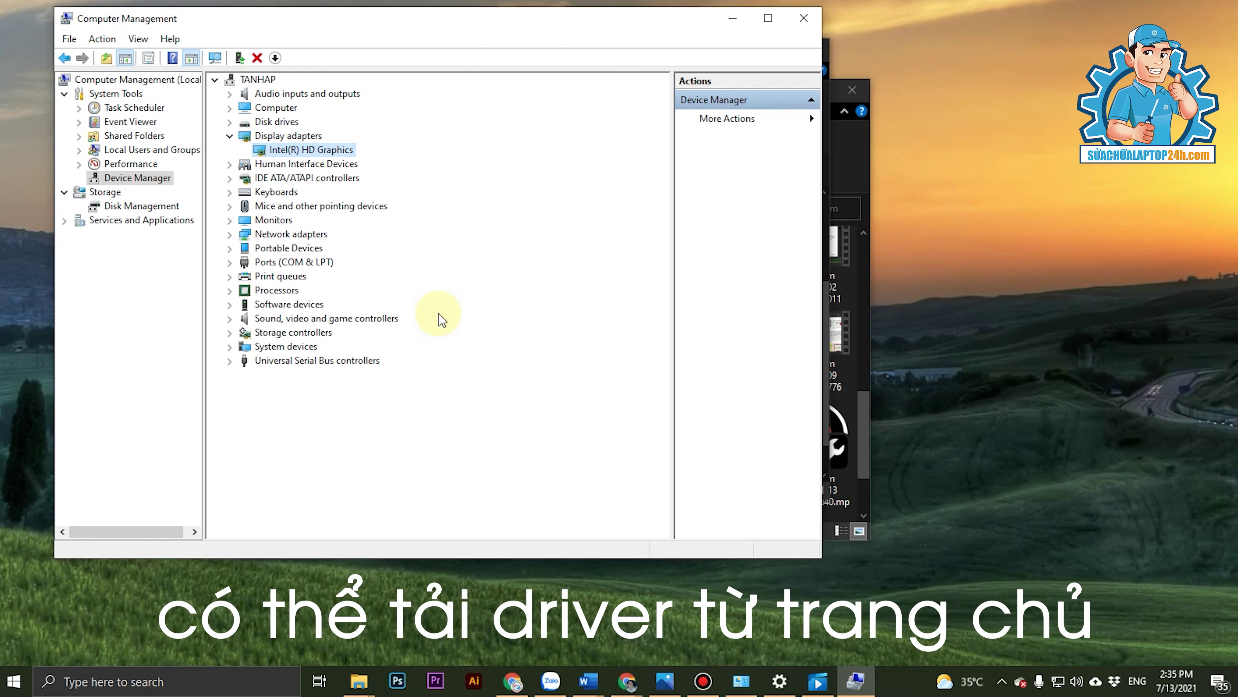